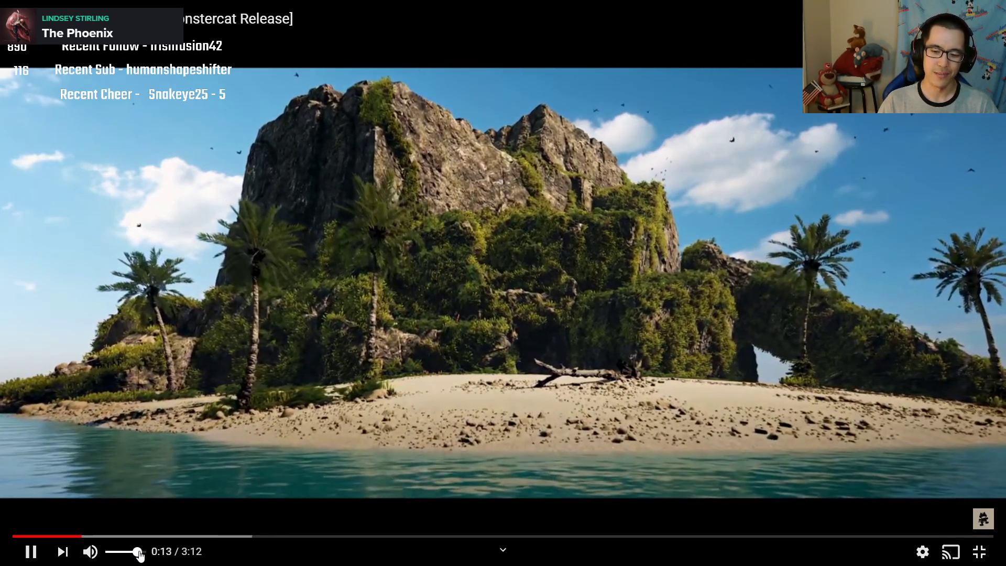
Raise the Crab Rave video's volume slightly with the volume slider
left_click_drag(138, 554, 143, 558)
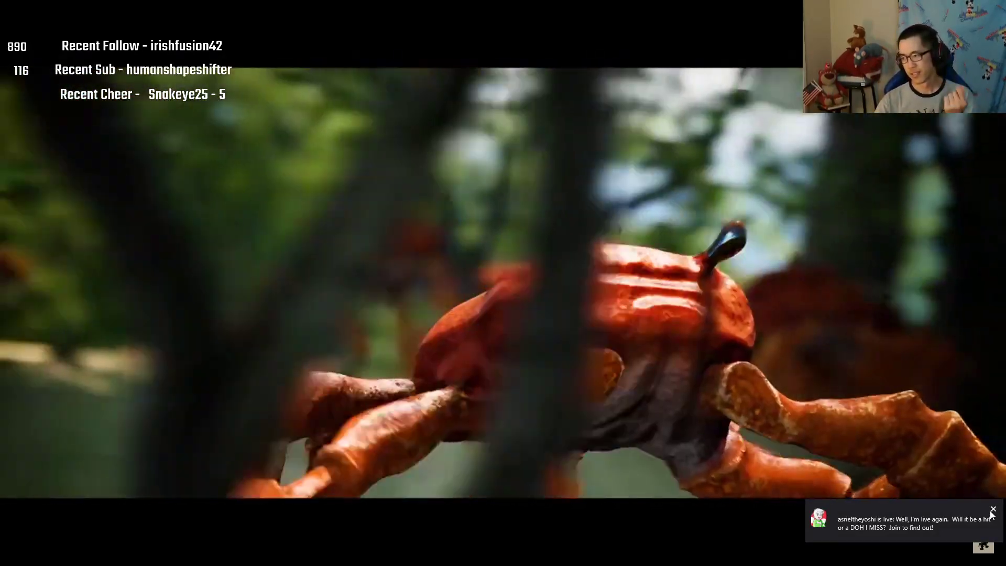
left_click(993, 510)
mouse_move(1001, 505)
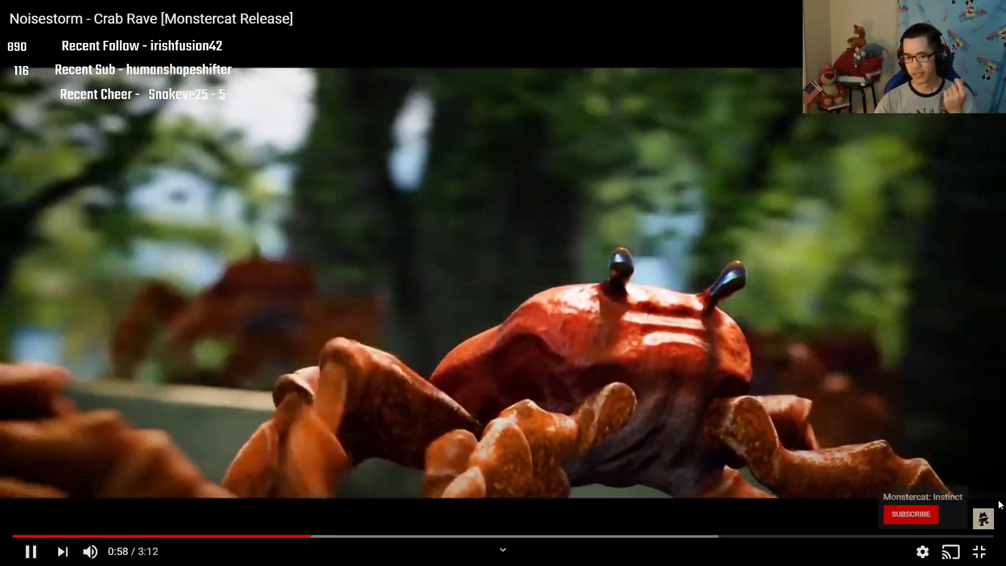